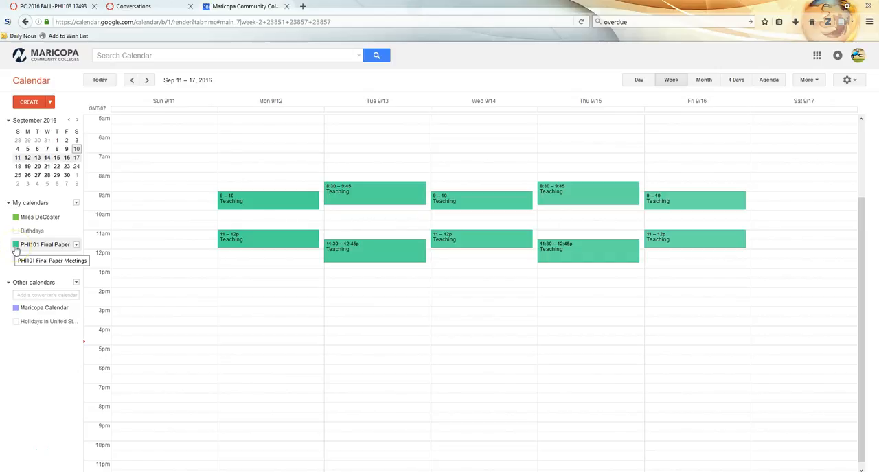
- Hide the PHI101 Final Paper Meetings calendar and show it again to see which events belong to it
left_click(16, 249)
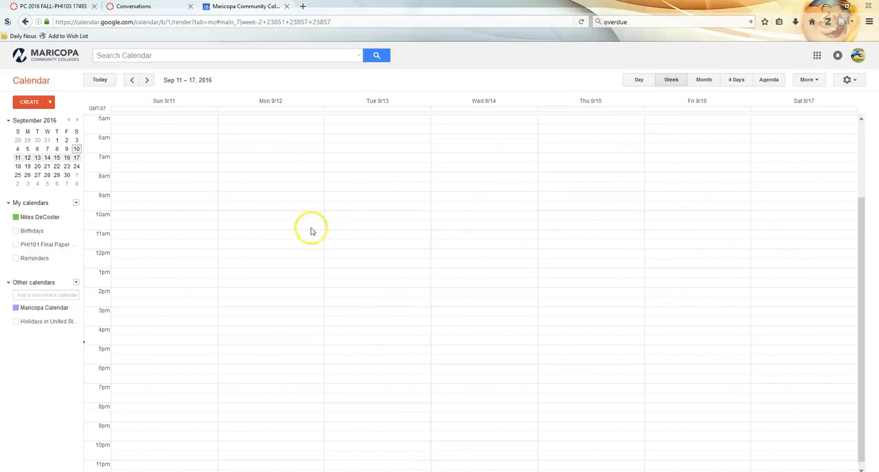
left_click(17, 249)
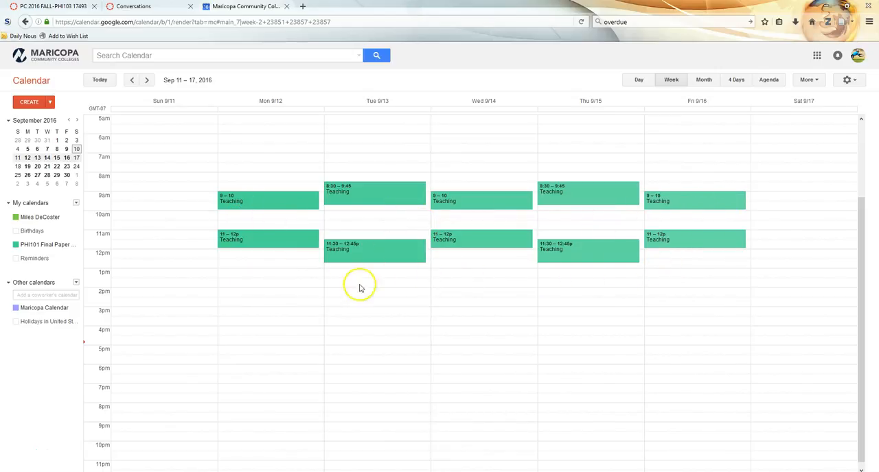
left_click(278, 187)
- Create an event on Tuesday, September 13, 10am – 11am, titled with the attendee's first name in possessive form followed by "Meeting"
left_click(343, 219)
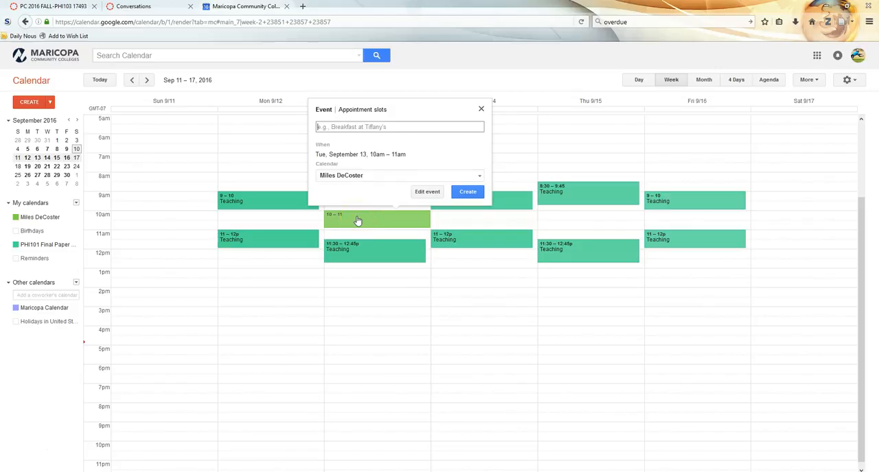
type("Aus")
key("BackSpace")
key("BackSpace")
key("BackSpace")
type("Miles' Meeting")
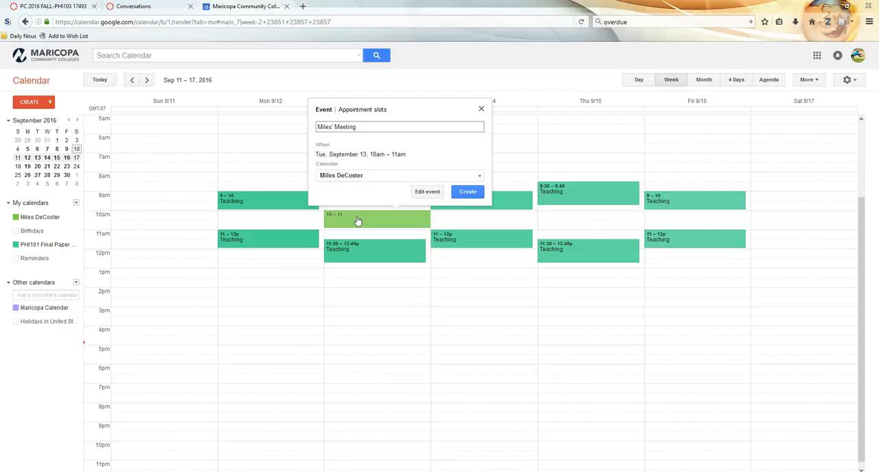
left_click(470, 192)
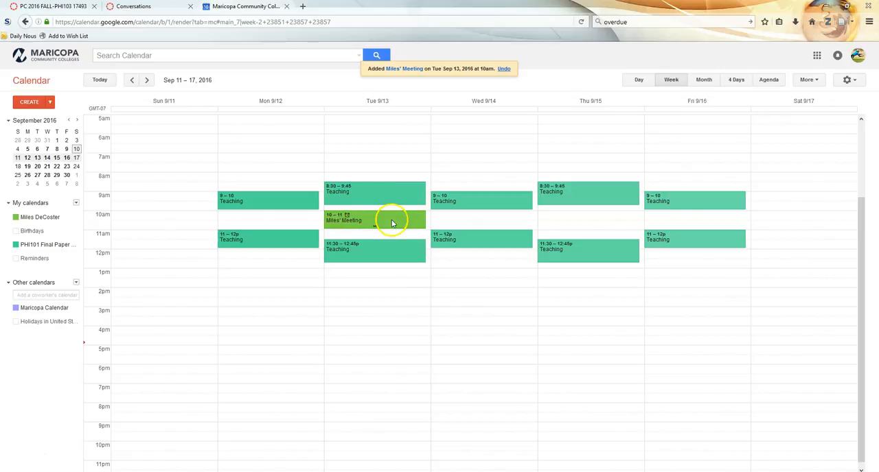
- Open the Tuesday meeting's full details and enter the description "Might be late."
left_click(356, 219)
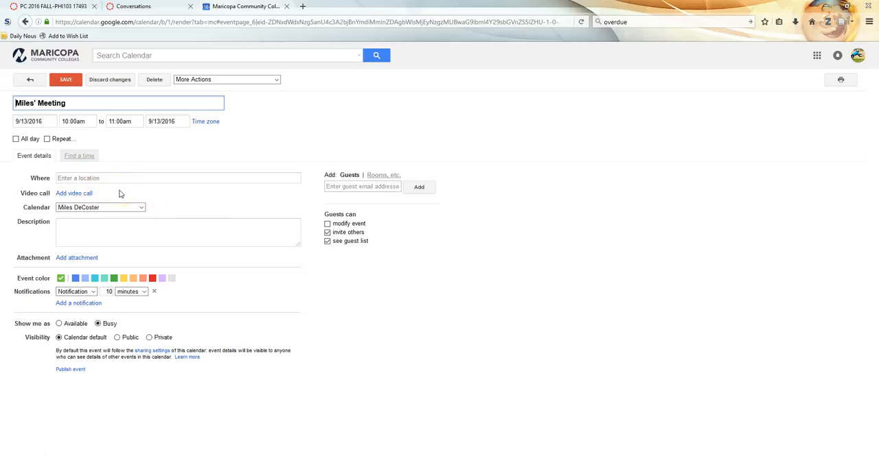
left_click(66, 177)
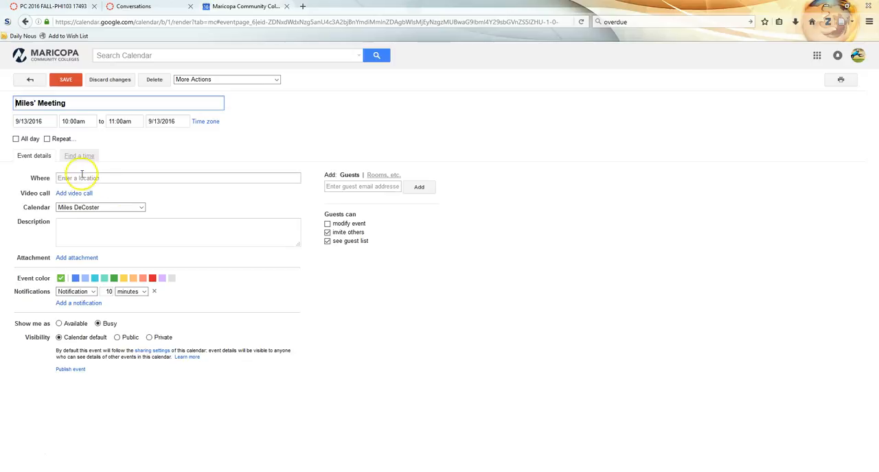
left_click(72, 242)
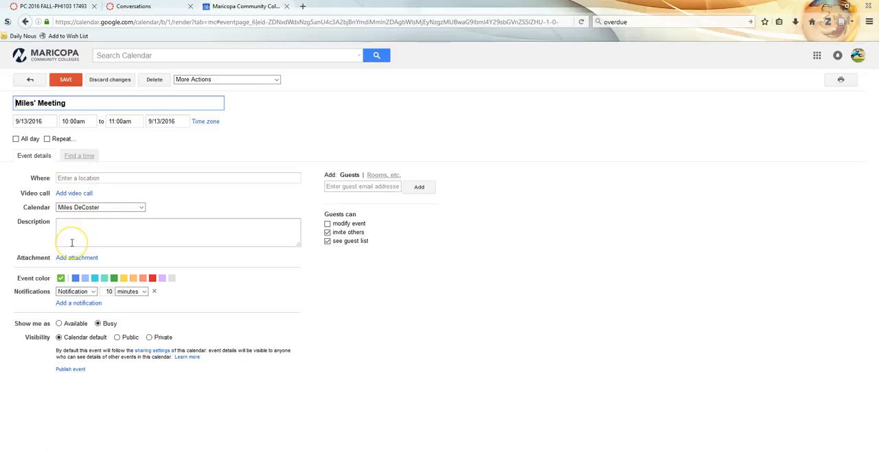
left_click(76, 229)
left_click(70, 230)
left_click(70, 230)
type("Might be late.")
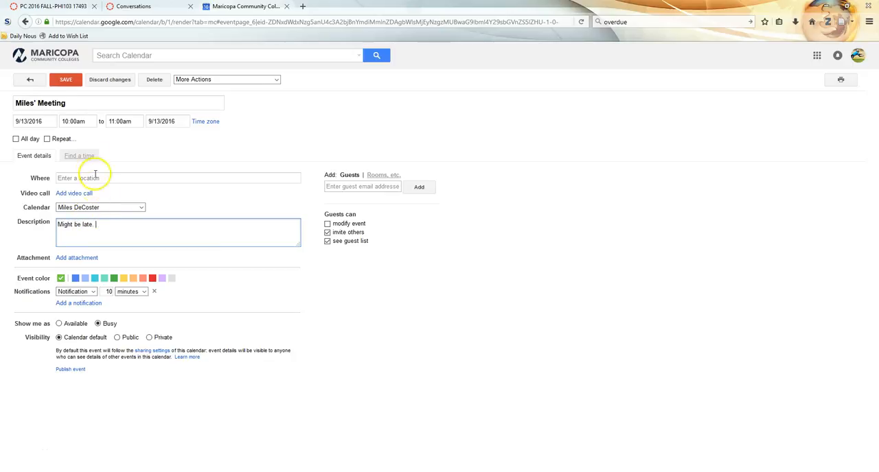
- Set the meeting's start time to 10:05am and its end time to 10:20am
left_click(118, 121)
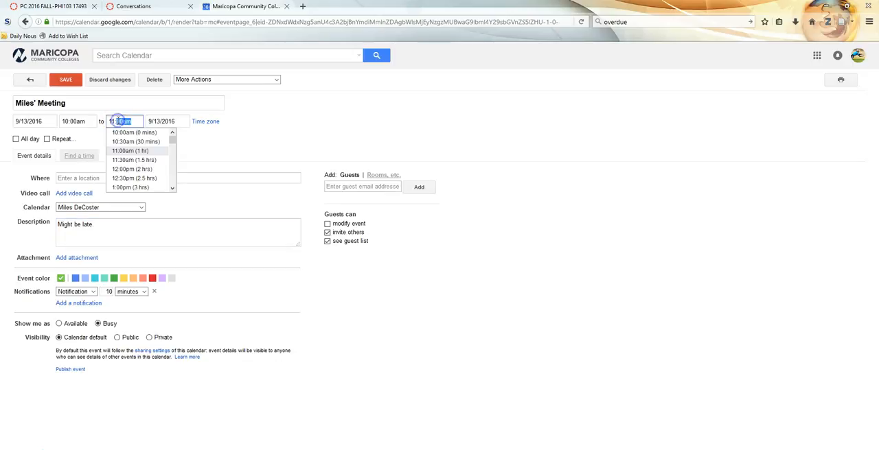
left_click(75, 121)
key("BackSpace")
type("5")
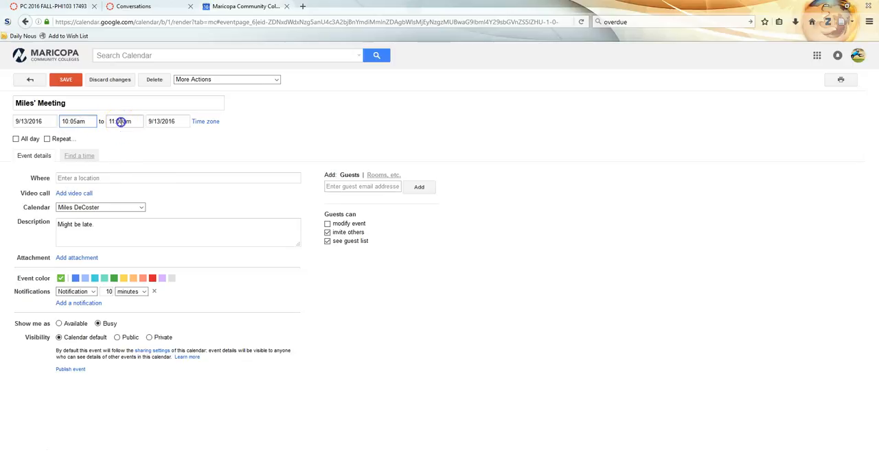
left_click(120, 122)
triple_click(121, 122)
type("10")
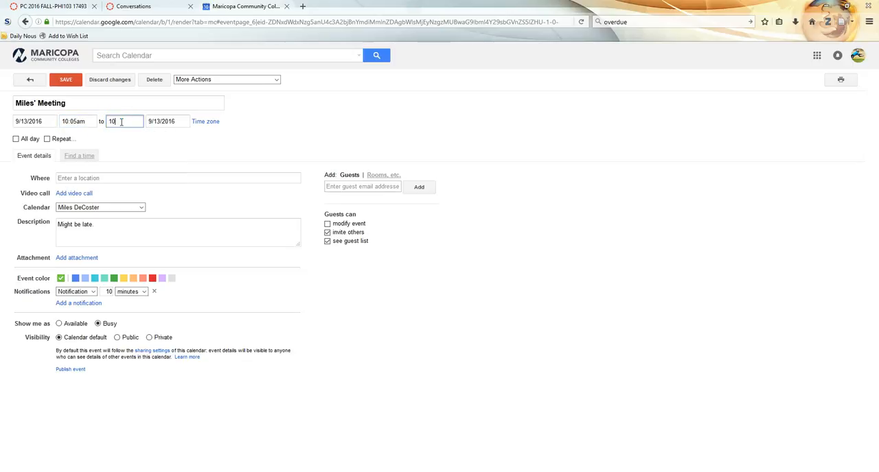
type(":20 am")
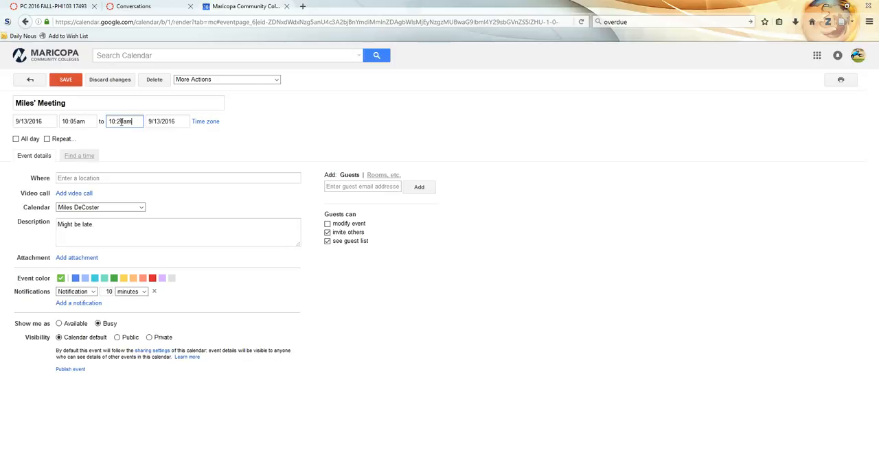
- Assign the meeting to the PHI101 Final Paper Meetings calendar, save it, and review its summary in the week view
left_click(80, 208)
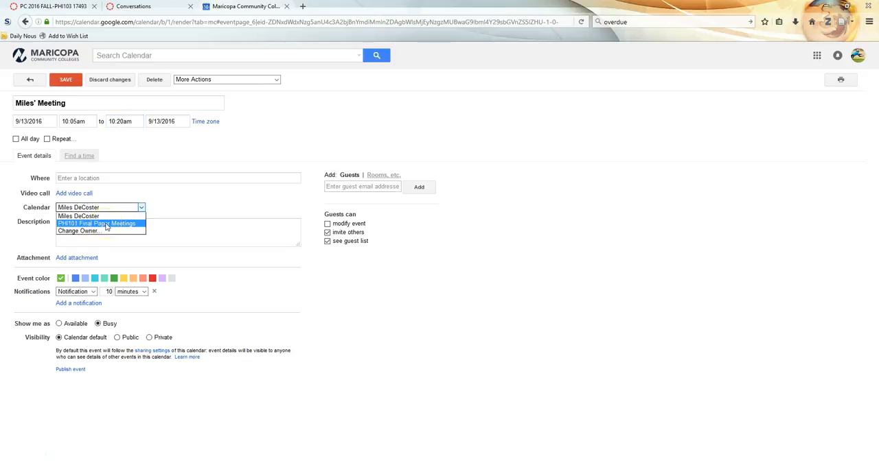
left_click(111, 225)
left_click(66, 86)
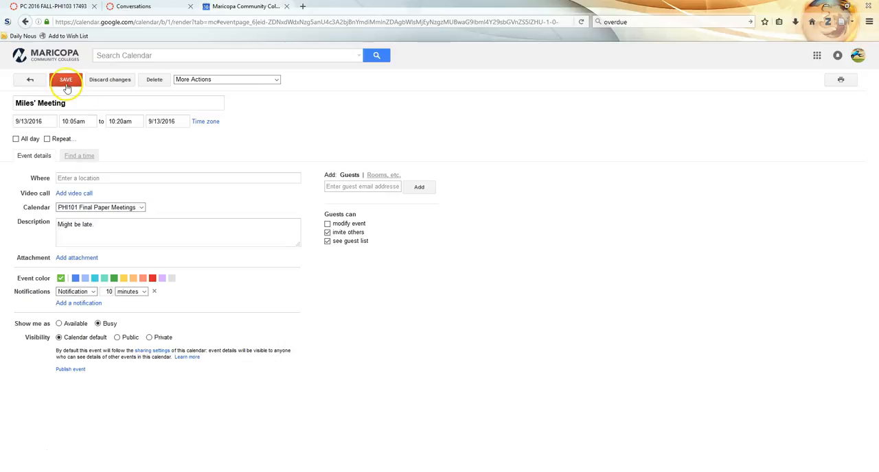
left_click(67, 87)
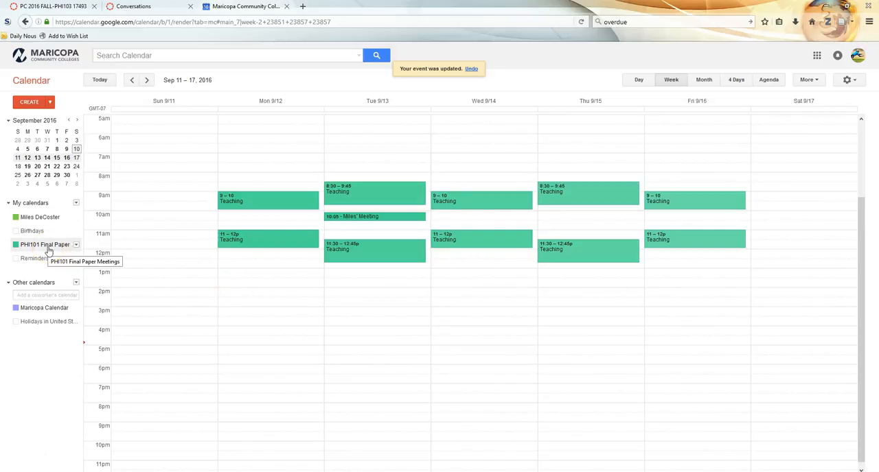
left_click(375, 219)
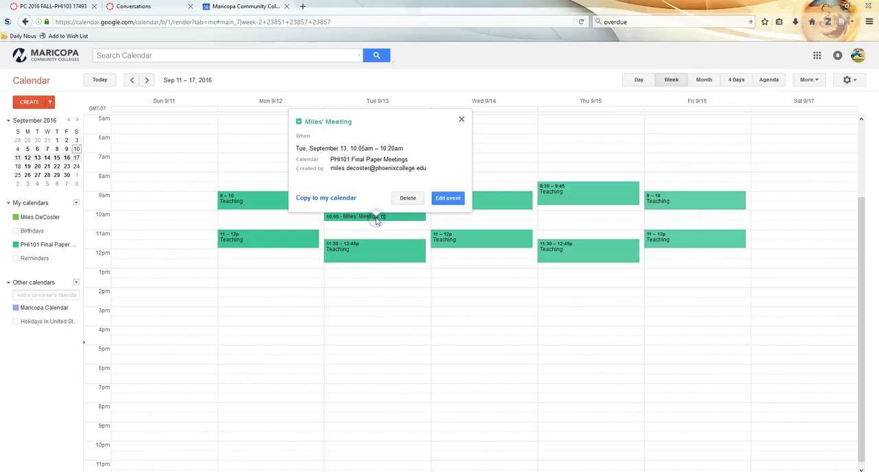
left_click(462, 121)
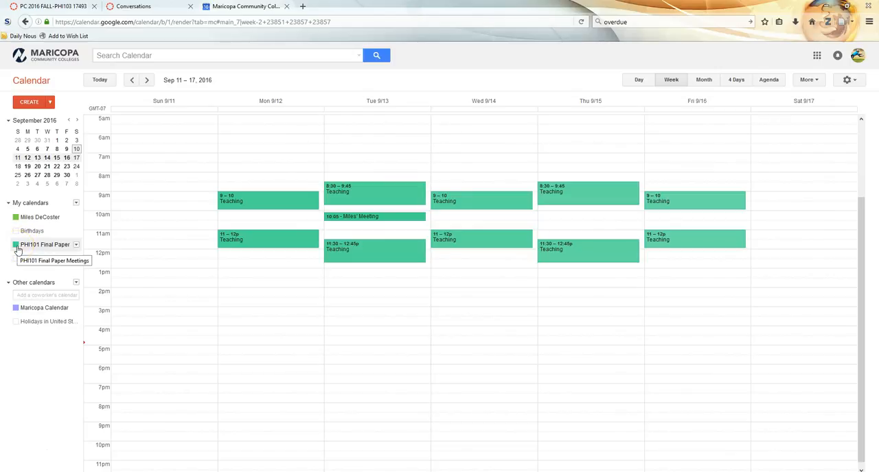
- Create an event on Monday, September 12, 10am – 11am in the personal calendar, titled with the attendee's first name and "1st meeting"
left_click(264, 218)
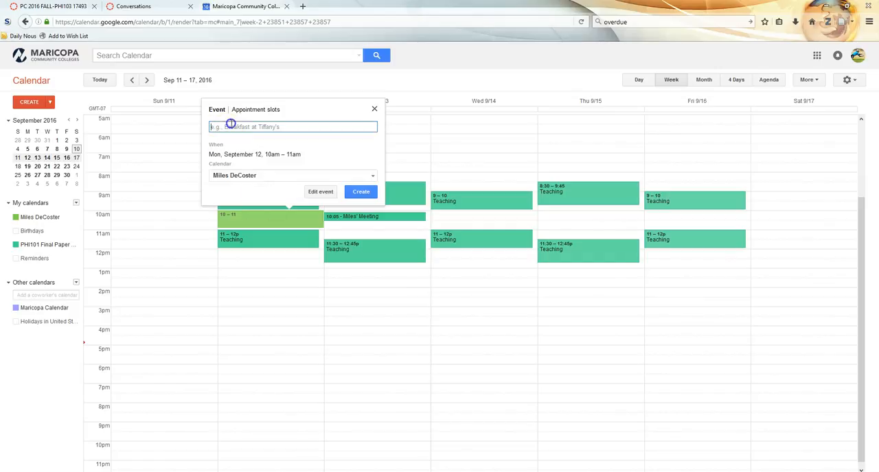
type("Mile's ")
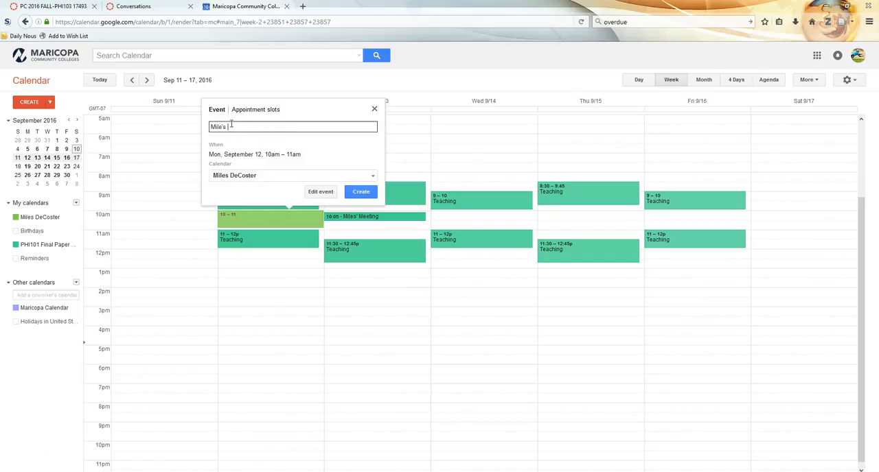
type("' 1st meeting")
left_click(360, 191)
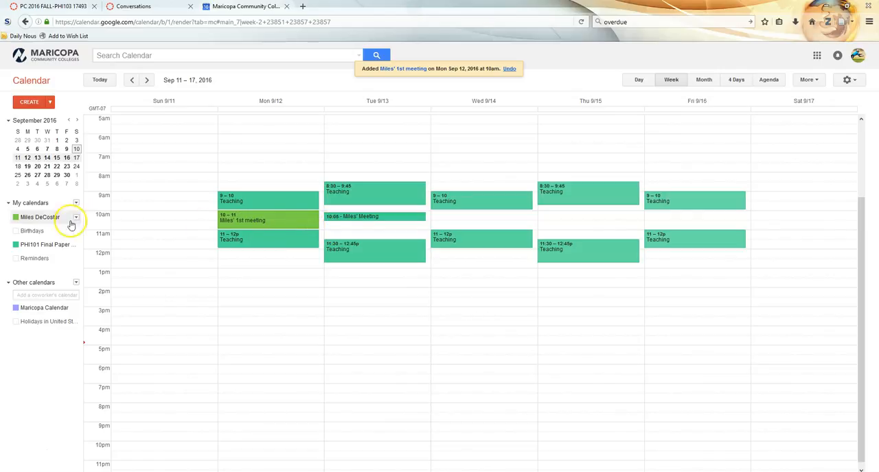
- Hide and reshow the PHI101 Final Paper Meetings calendar to check where the Monday 10am event belongs, and delete that event
left_click(16, 245)
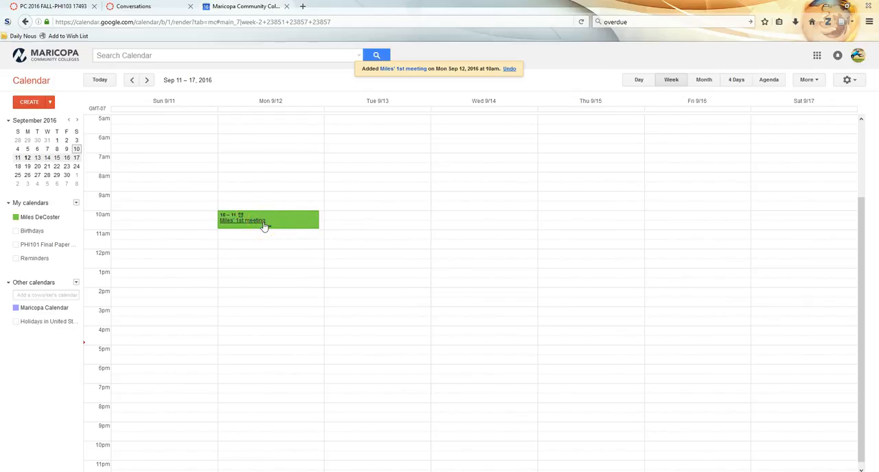
left_click(16, 246)
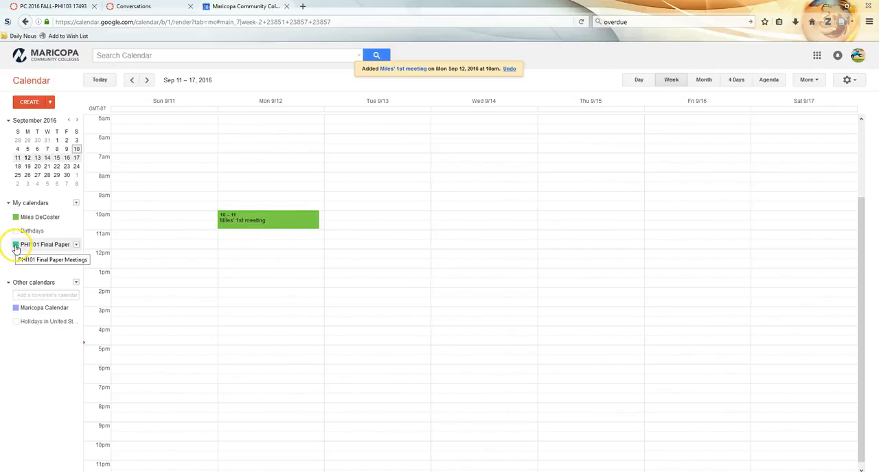
left_click(291, 222)
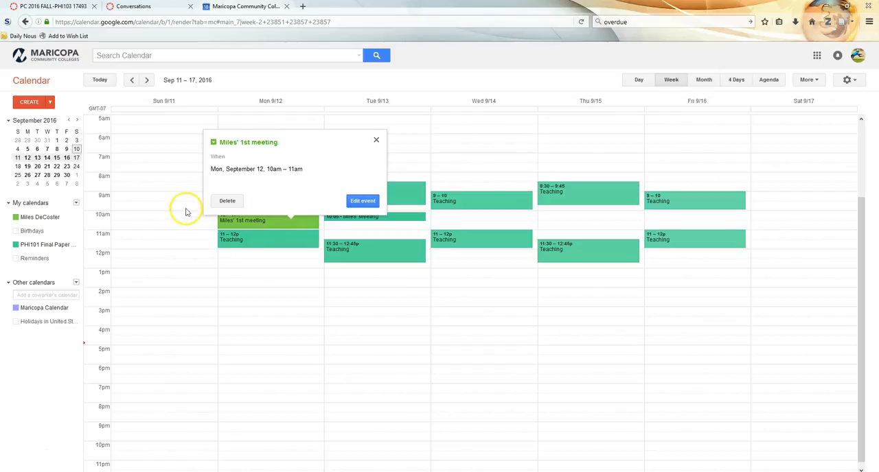
left_click(227, 201)
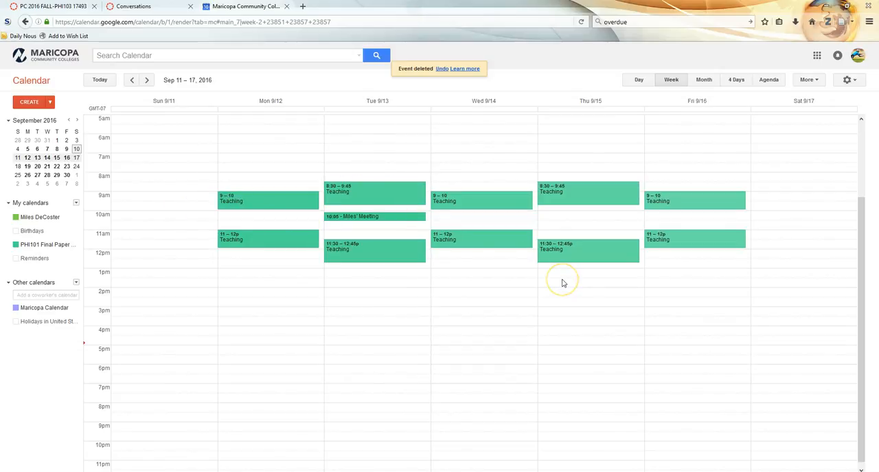